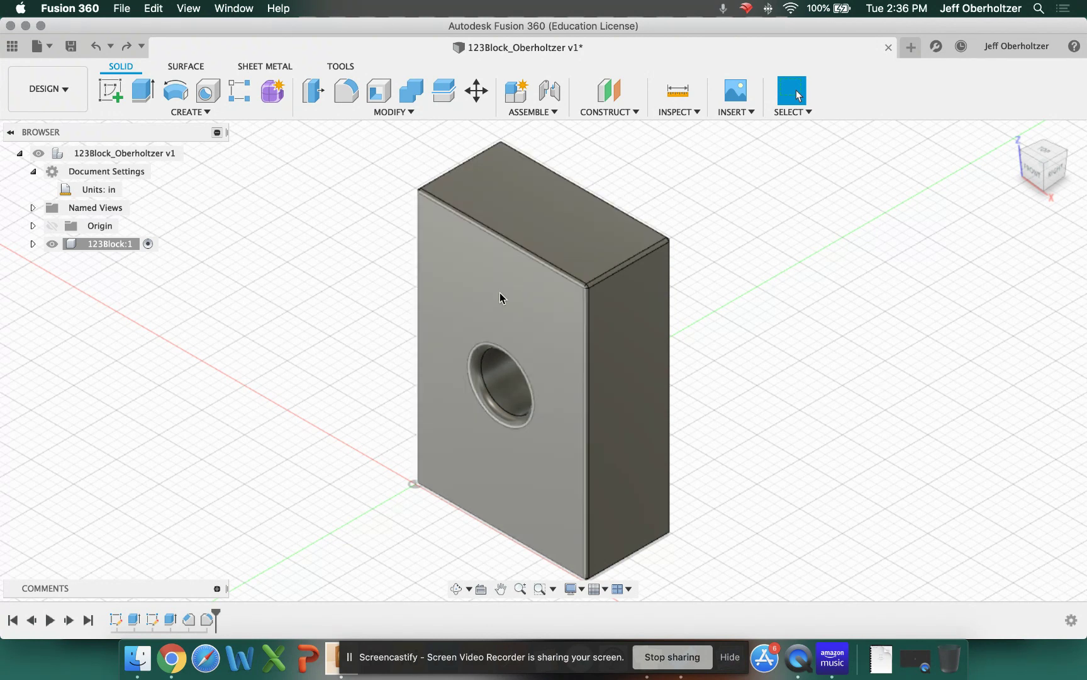
Start a new sketch from the Solid toolbar's Create Sketch command
left_click(111, 89)
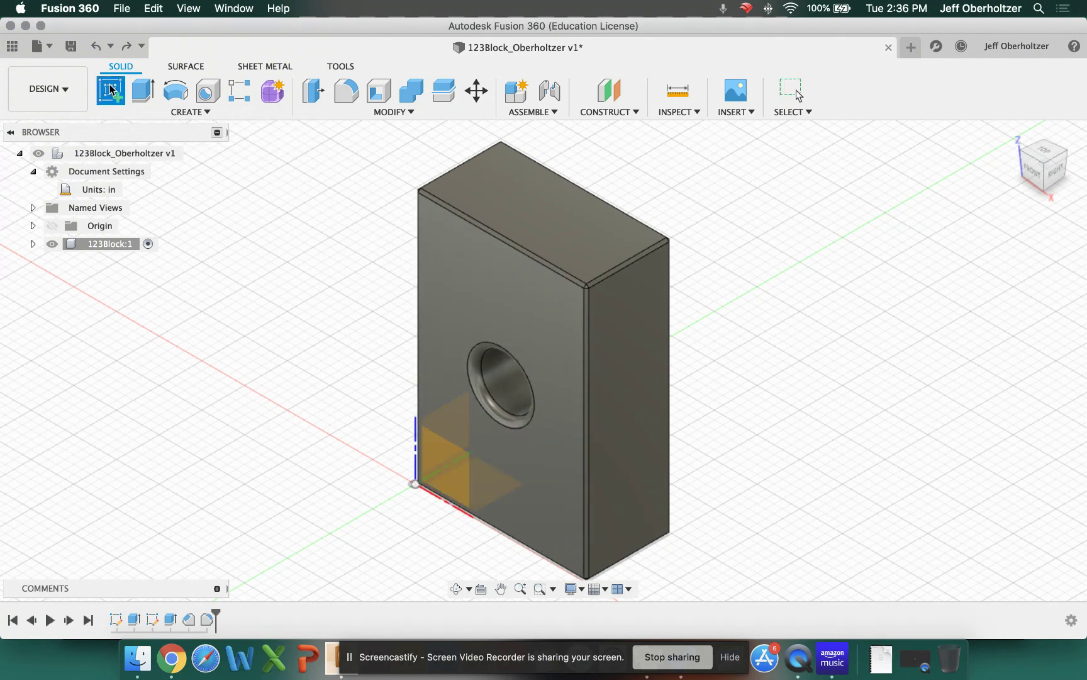
Place the sketch on the block's large front face and zoom in on it
left_click(467, 293)
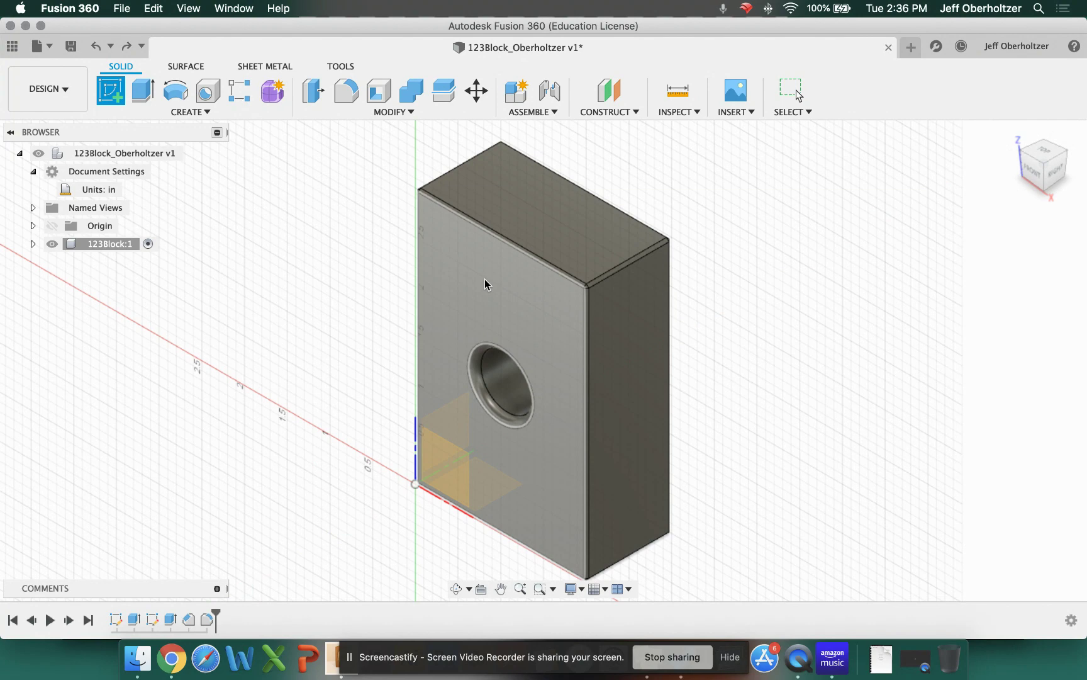
left_click(493, 301)
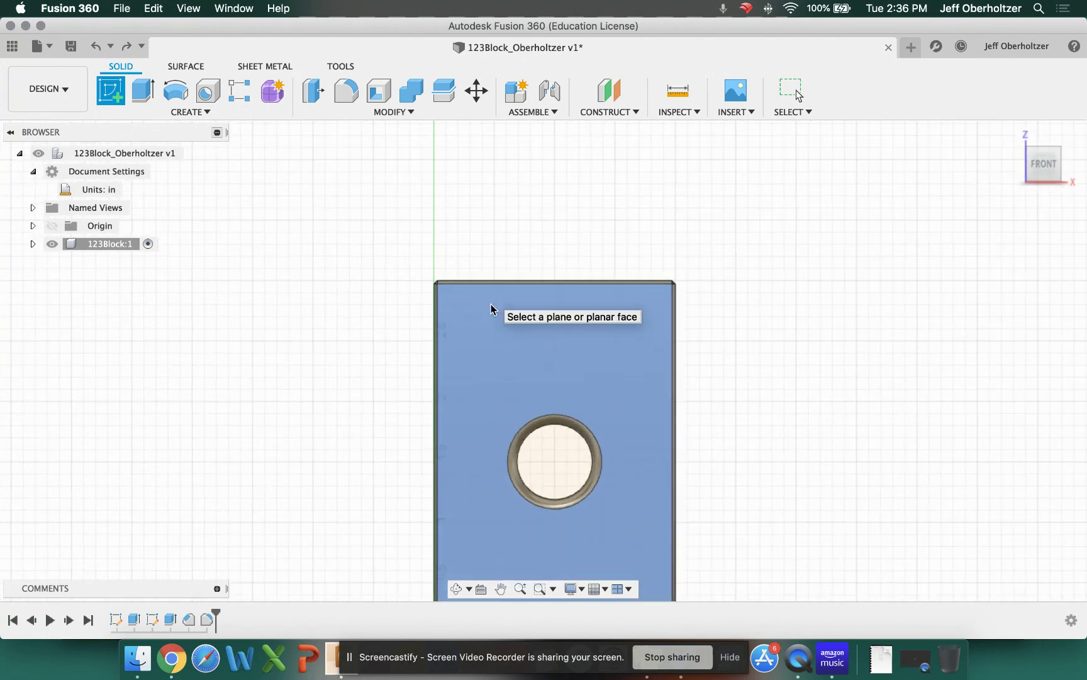
scroll(498, 437, "down", 2)
scroll(500, 454, "up", 5)
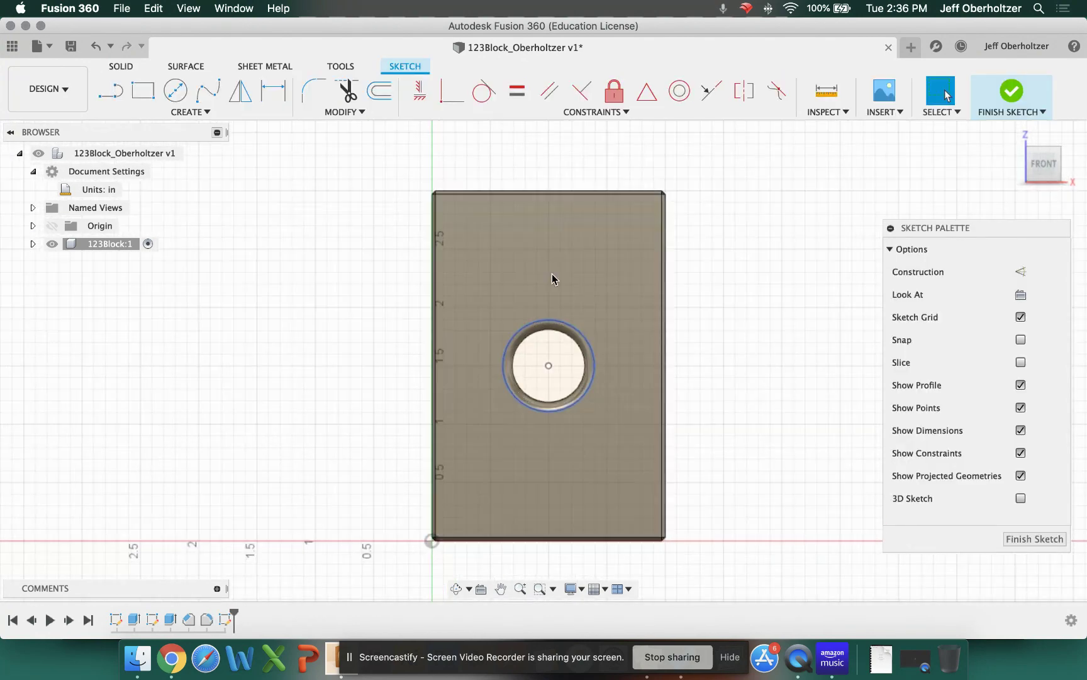
scroll(573, 166, "up", 3)
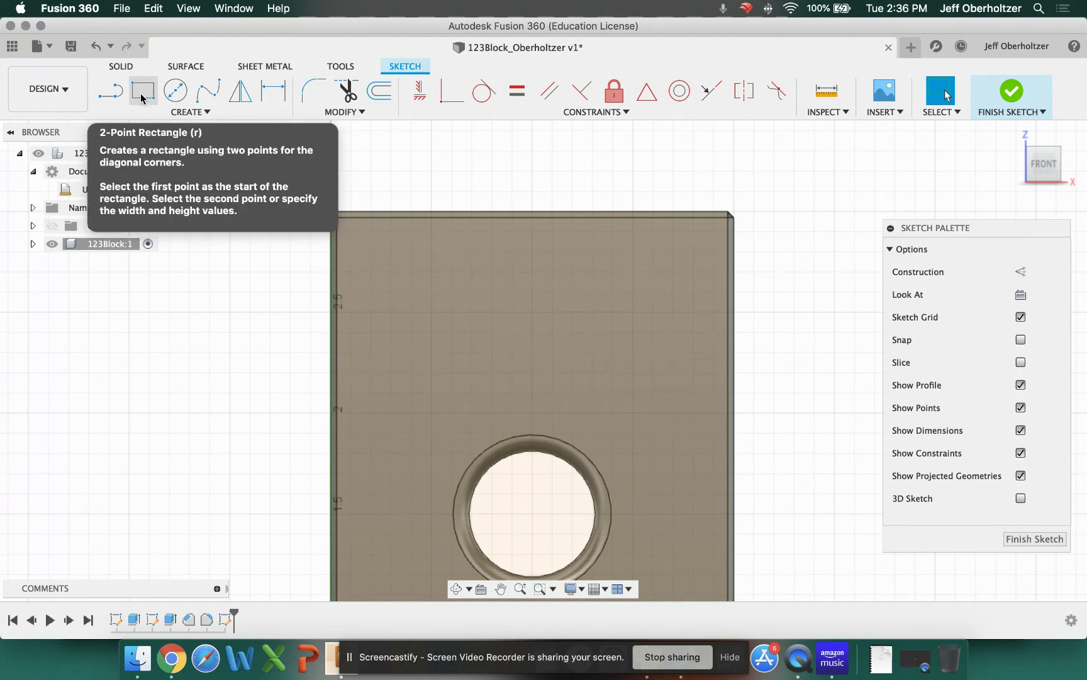
Pick the Center Rectangle tool and pick up alignment from the hole's centre point
left_click(207, 113)
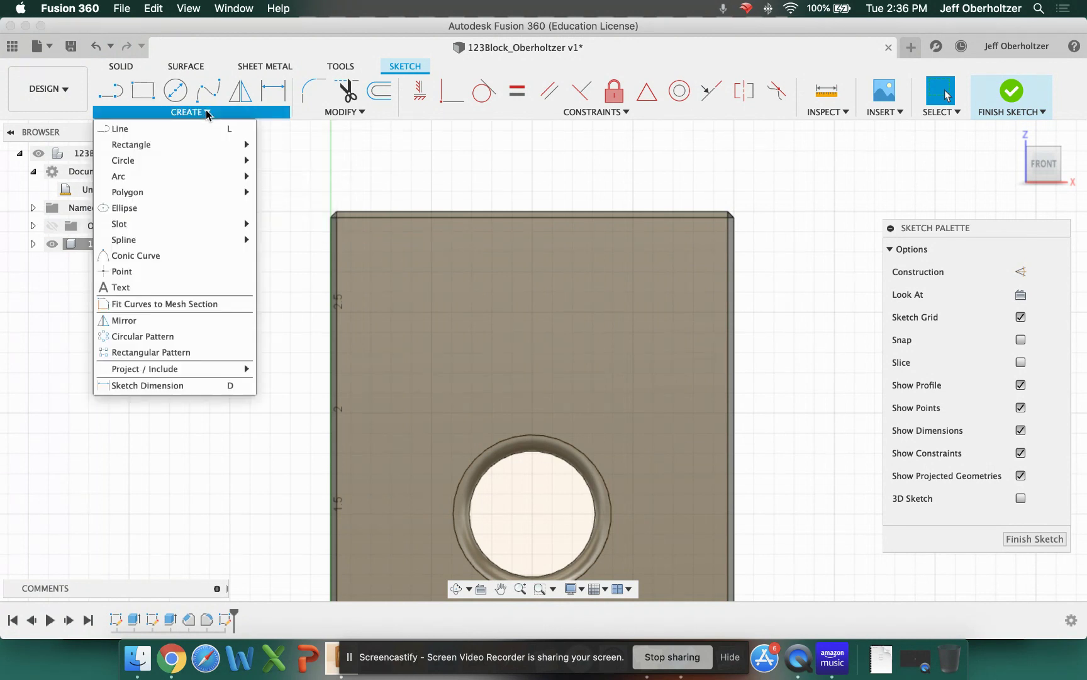
mouse_move(157, 143)
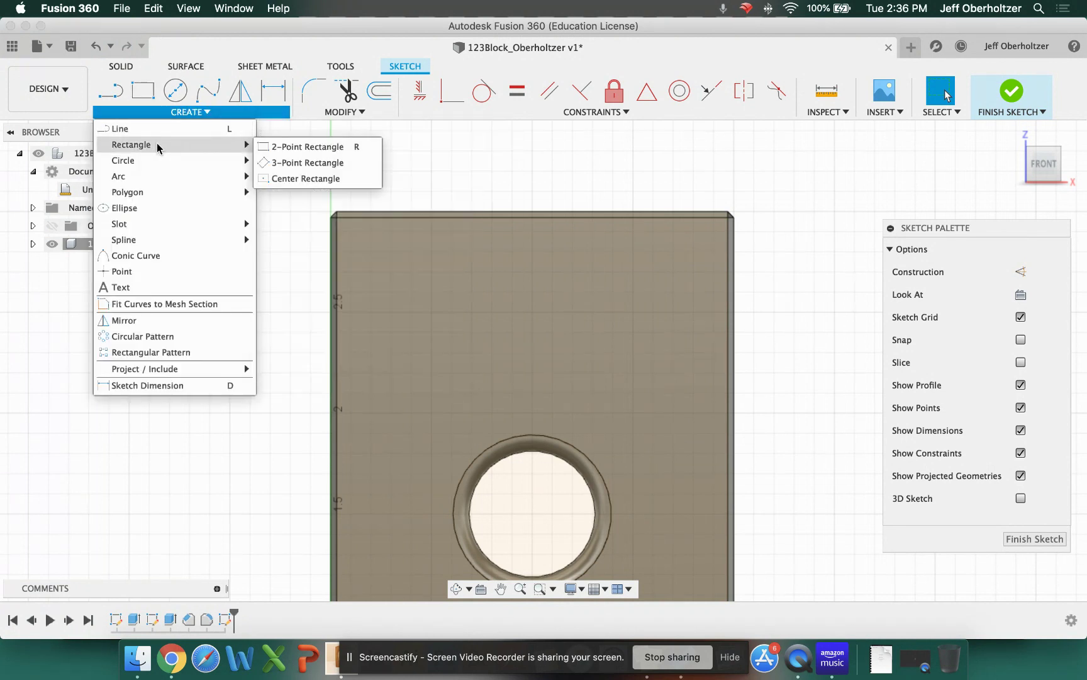
left_click(289, 181)
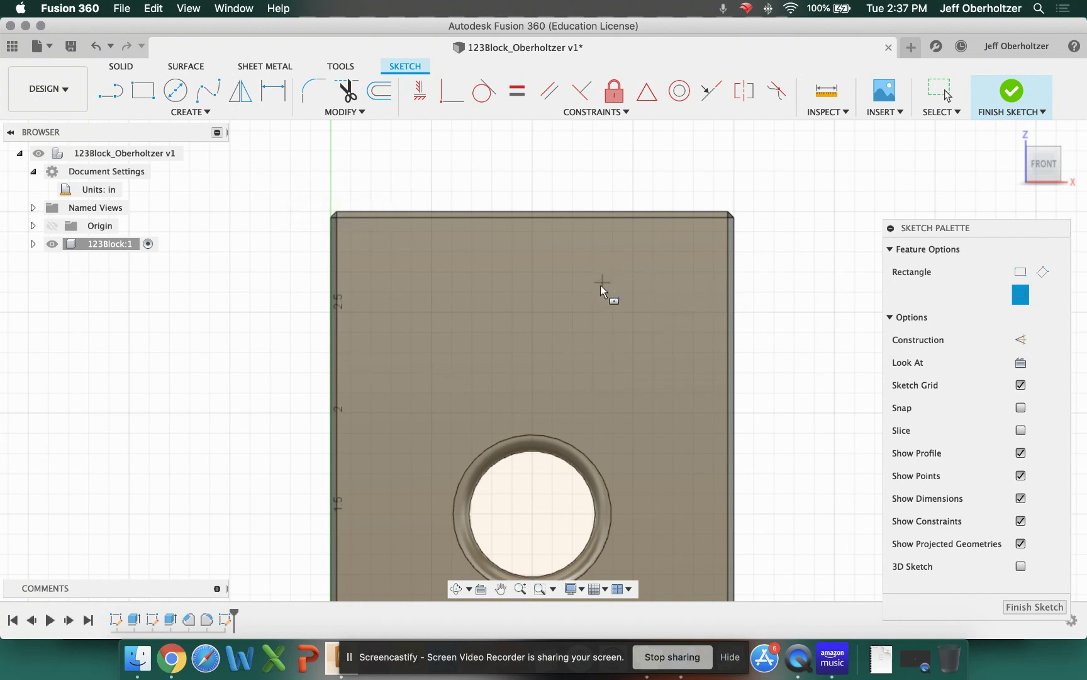
scroll(598, 292, "down", 3)
scroll(598, 291, "up", 1)
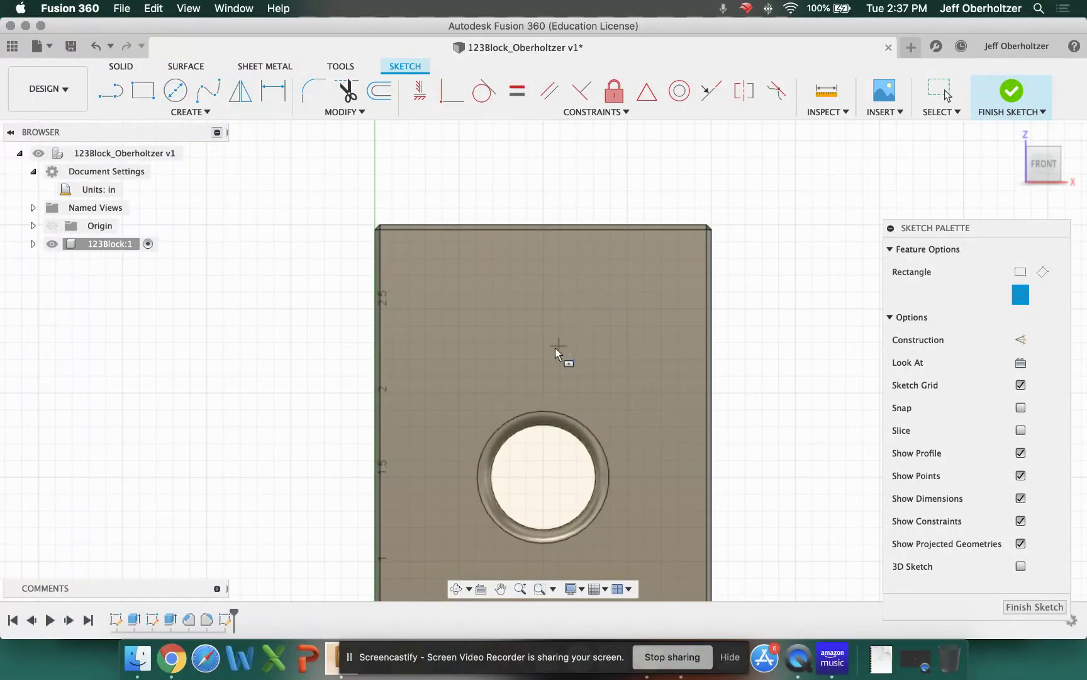
scroll(555, 349, "up", 1)
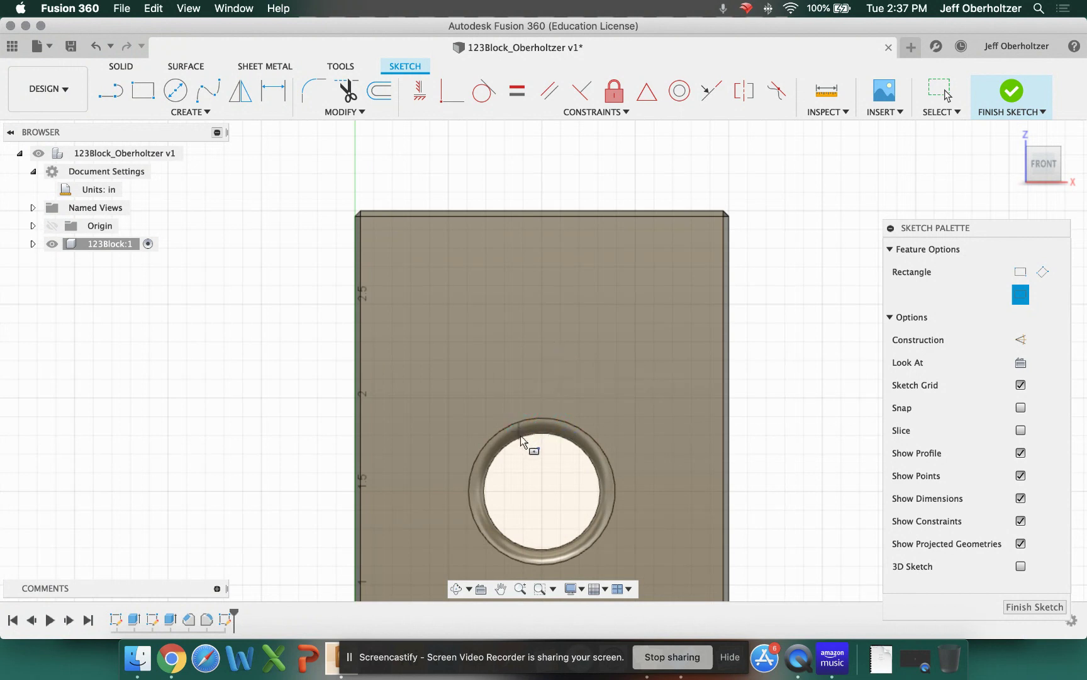
left_click(542, 492)
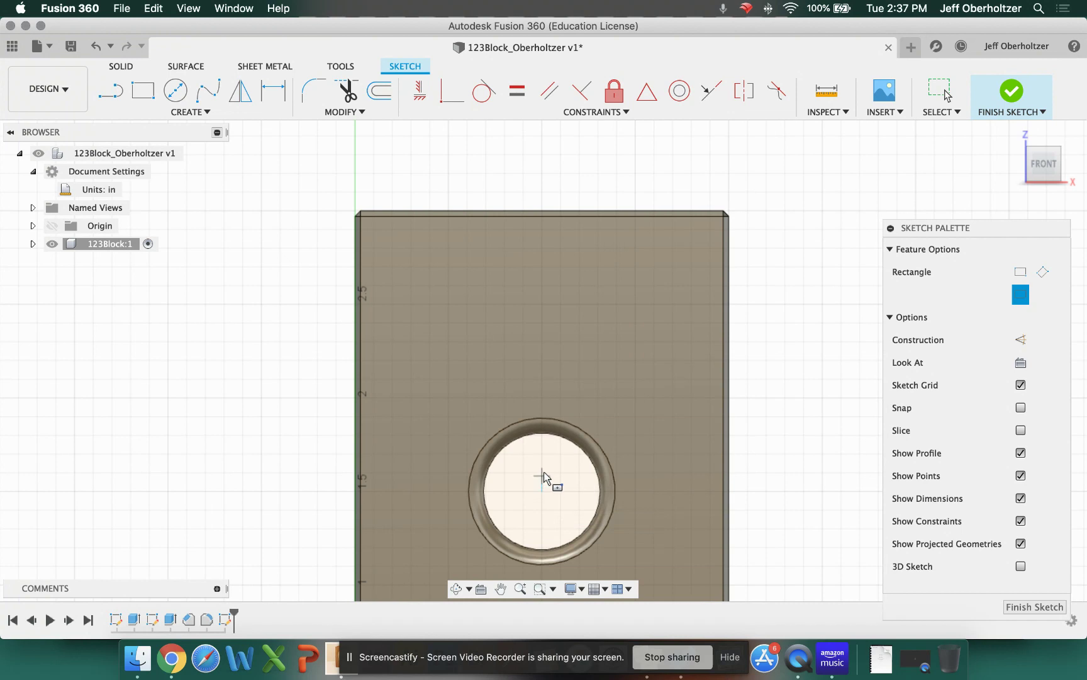
Draw a 1.25 in wide by 0.25 in high center rectangle above the hole
left_click(541, 318)
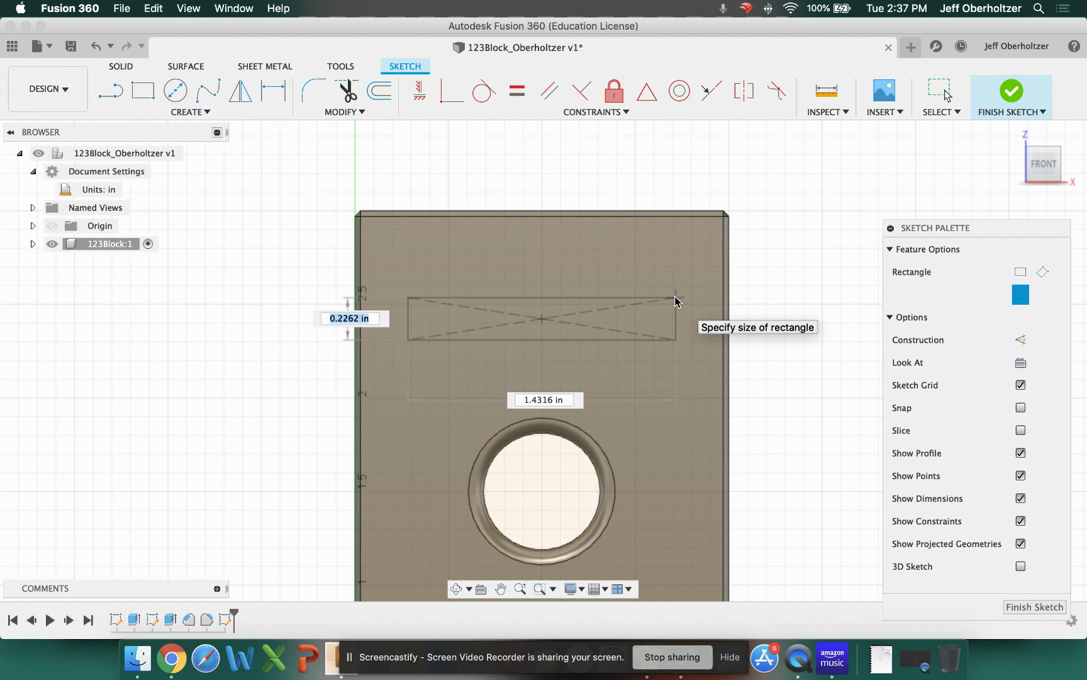
type(".25")
key("Tab")
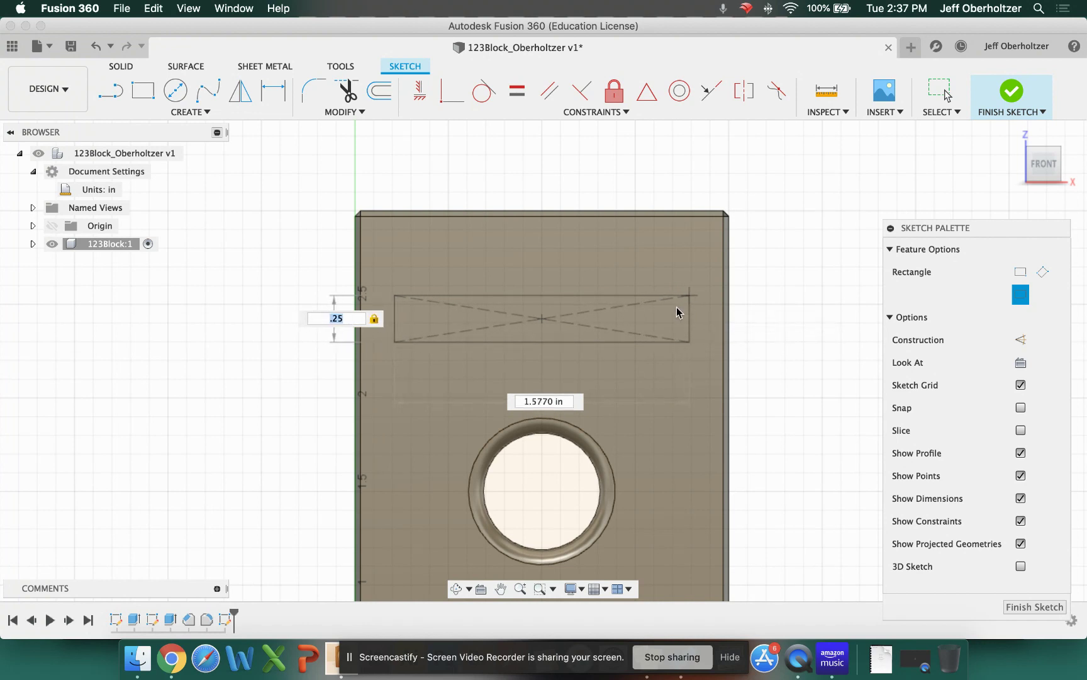
key("Tab")
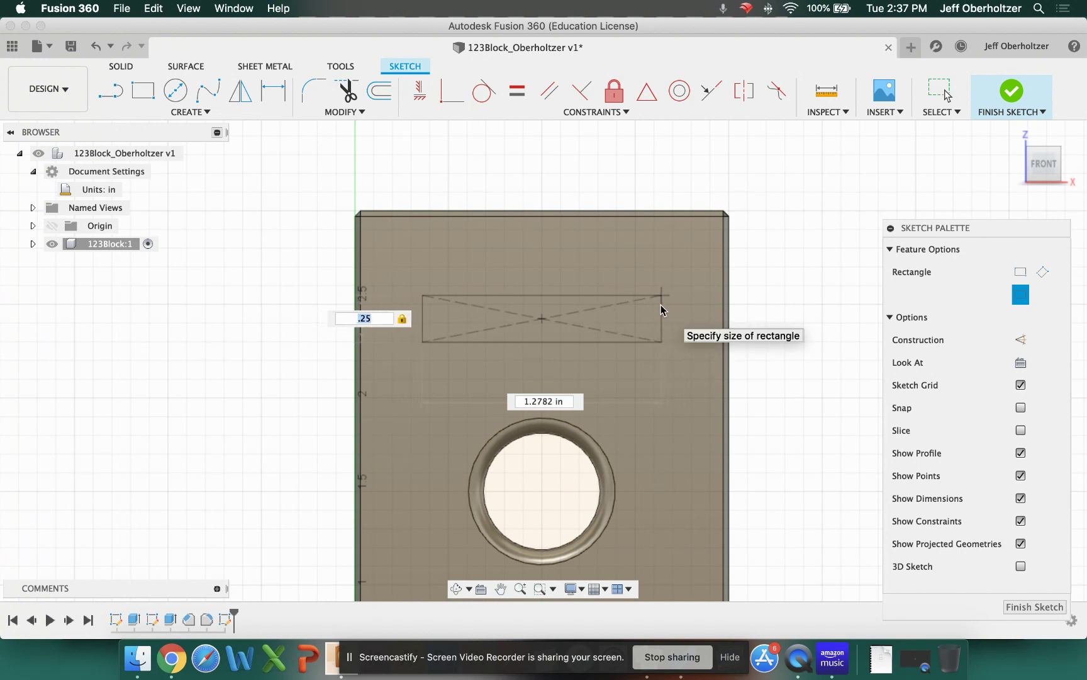
type("1.25")
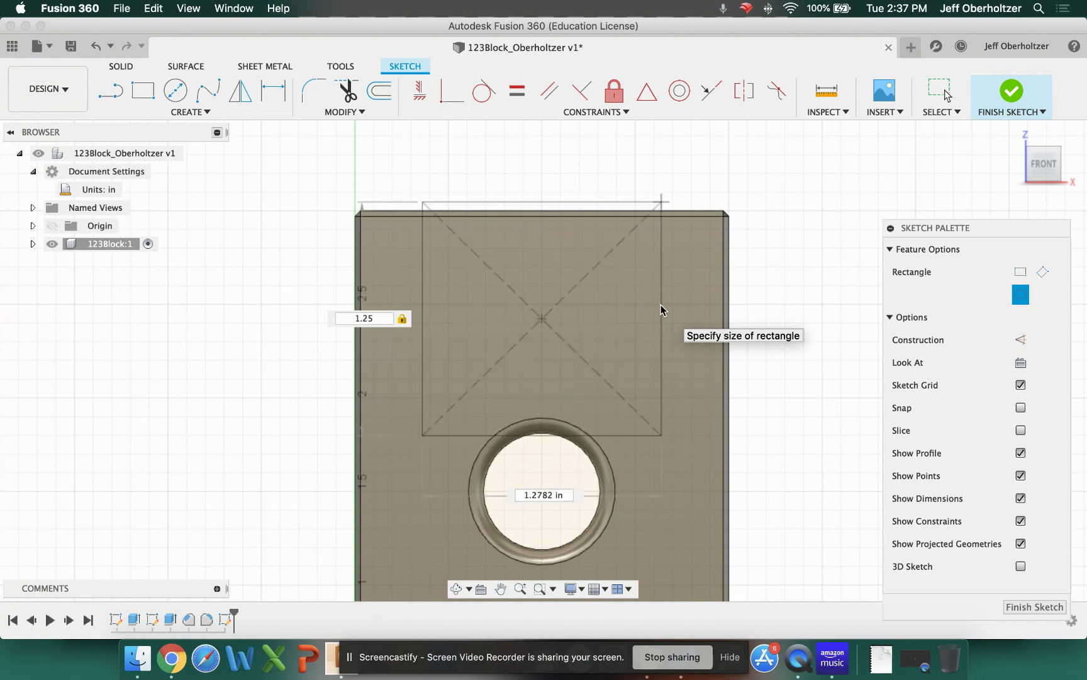
key("BackSpace")
key("BackSpace")
key("BackSpace")
type(".25")
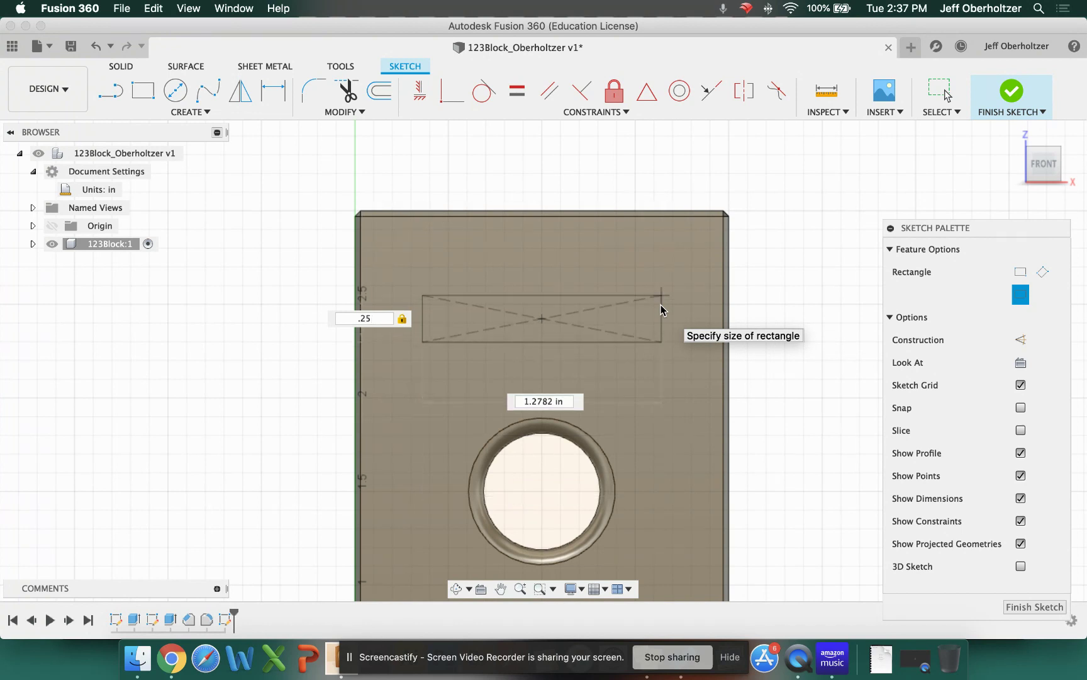
key("Tab")
type("1.25")
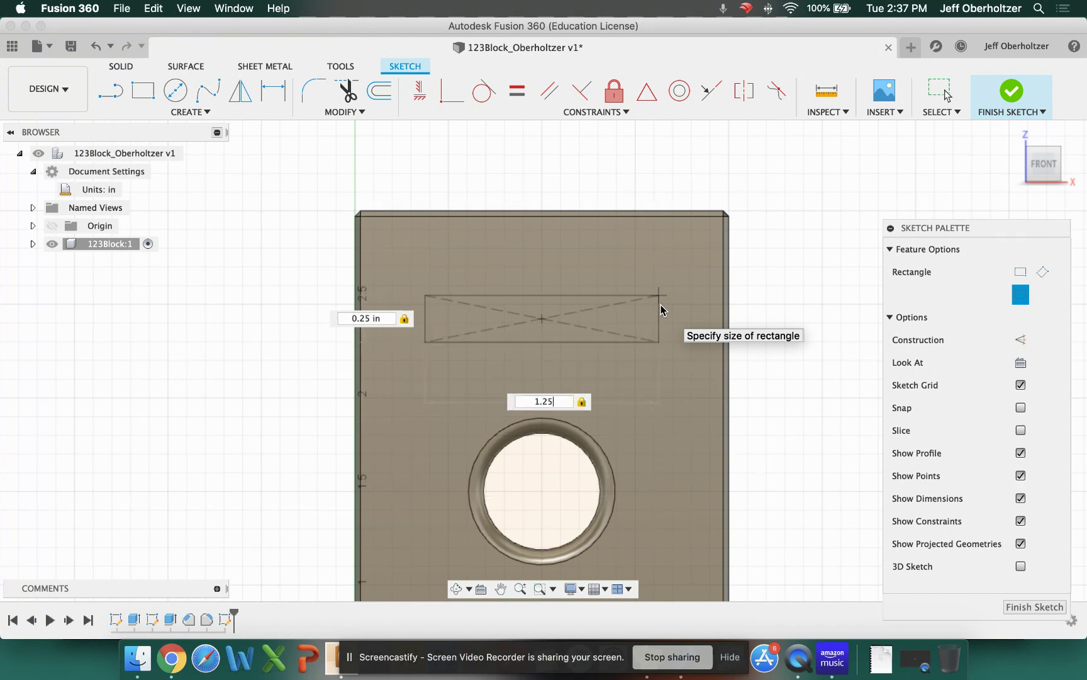
key("Return")
key("Return")
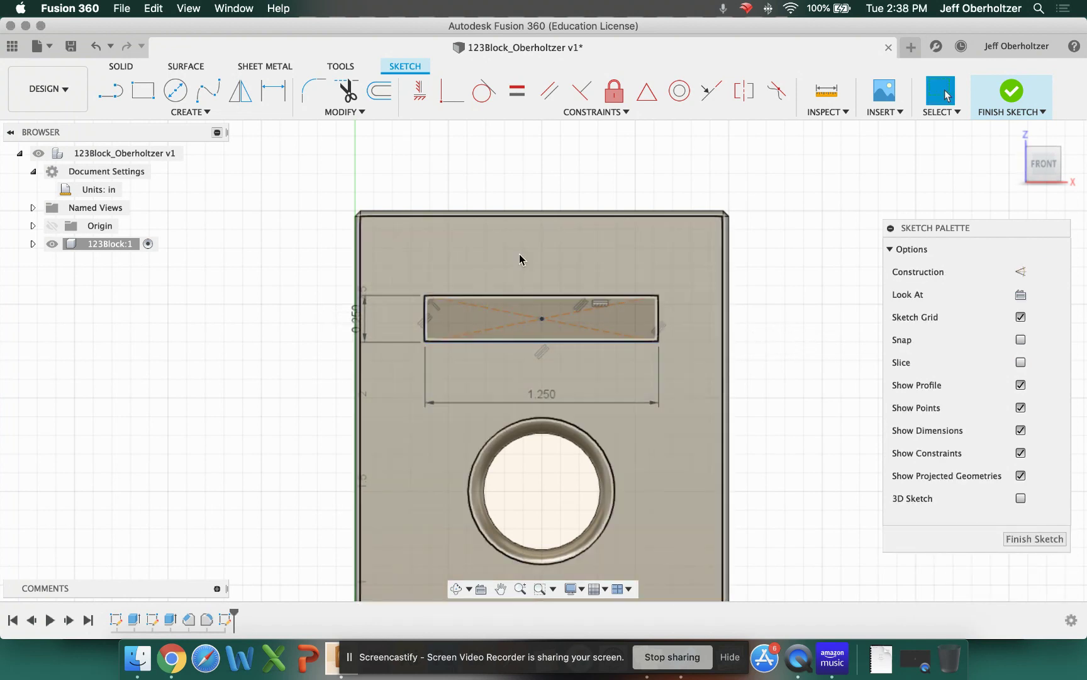
Delete both diagonal lines, leaving only the rectangle outline and its centre point
scroll(519, 306, "up", 5)
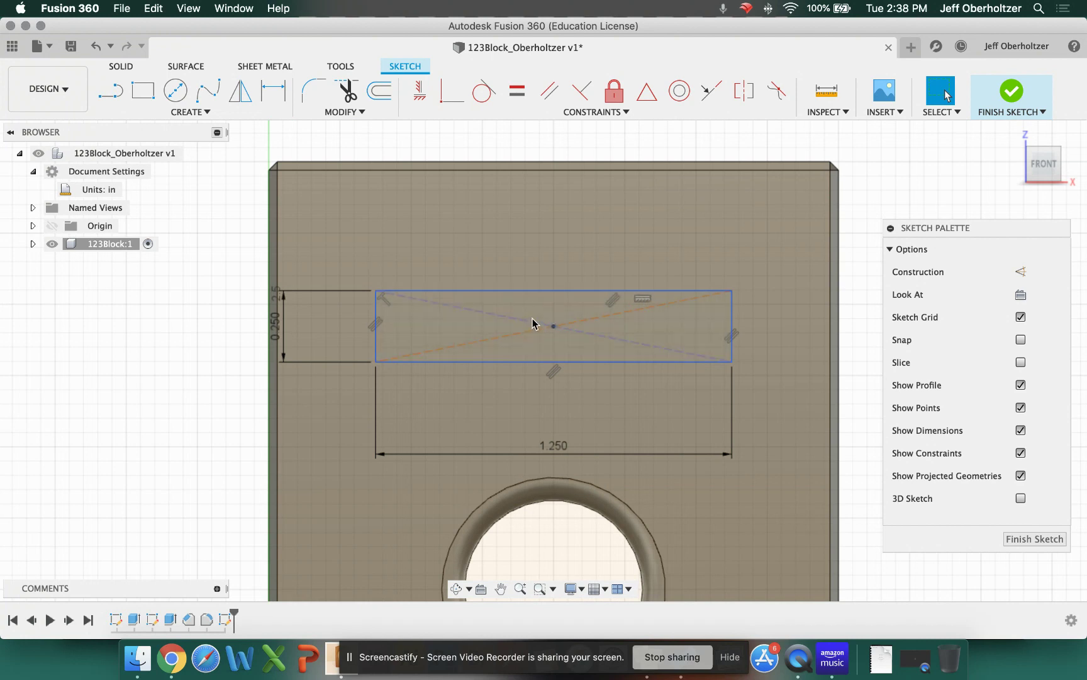
scroll(533, 341, "down", 1)
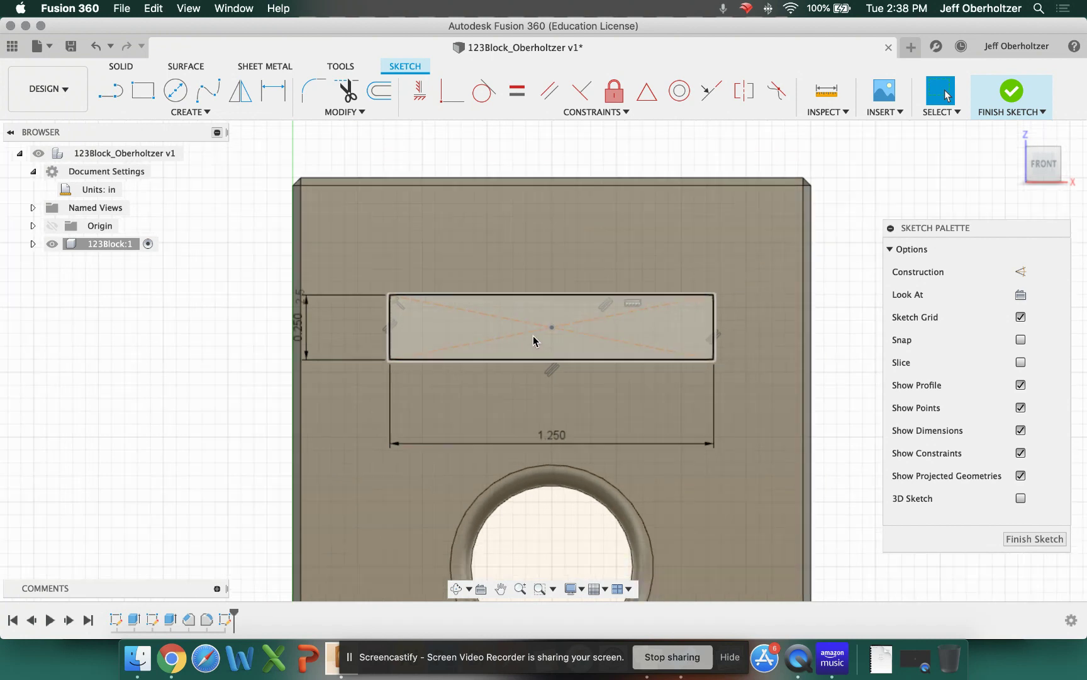
right_click(534, 335)
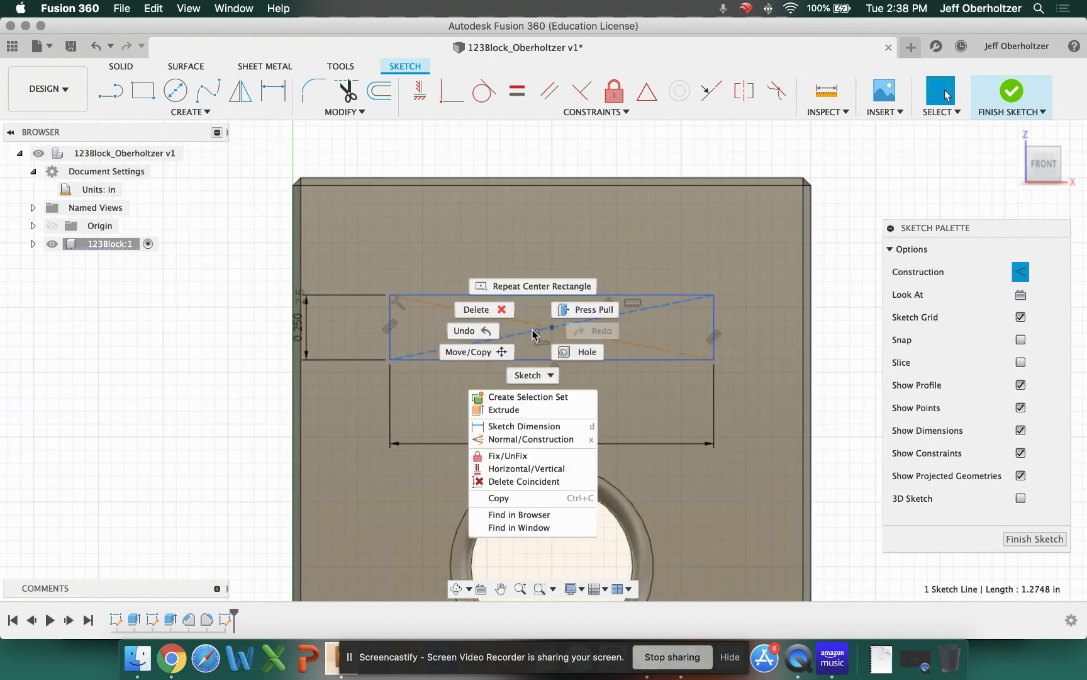
left_click(476, 309)
right_click(508, 322)
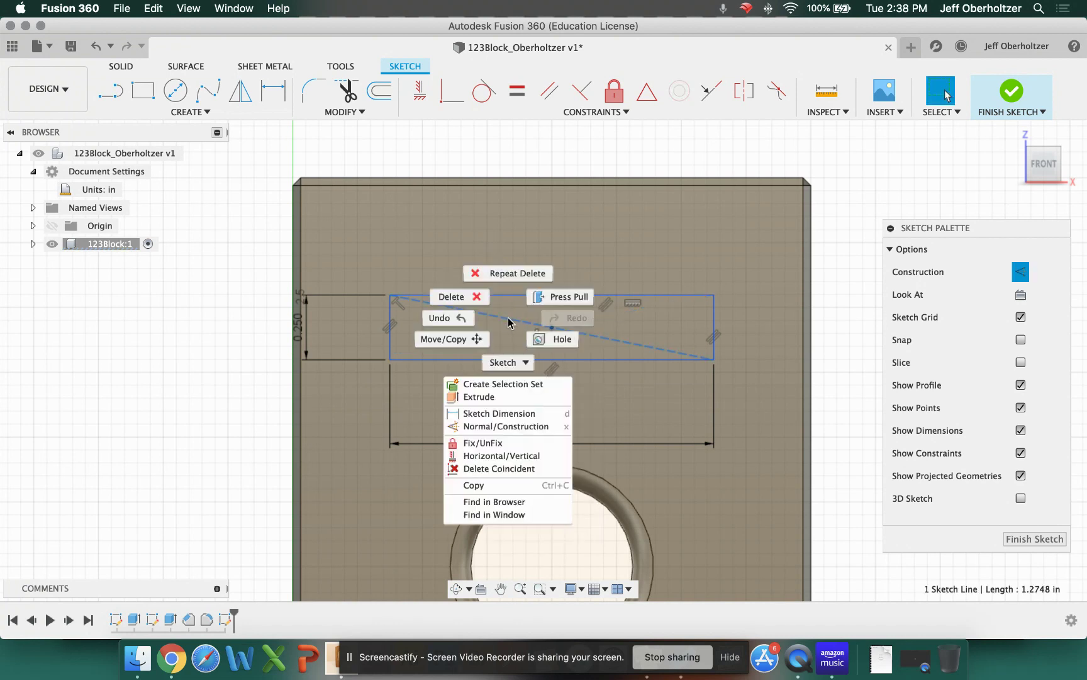
left_click(469, 299)
scroll(589, 345, "up", 2)
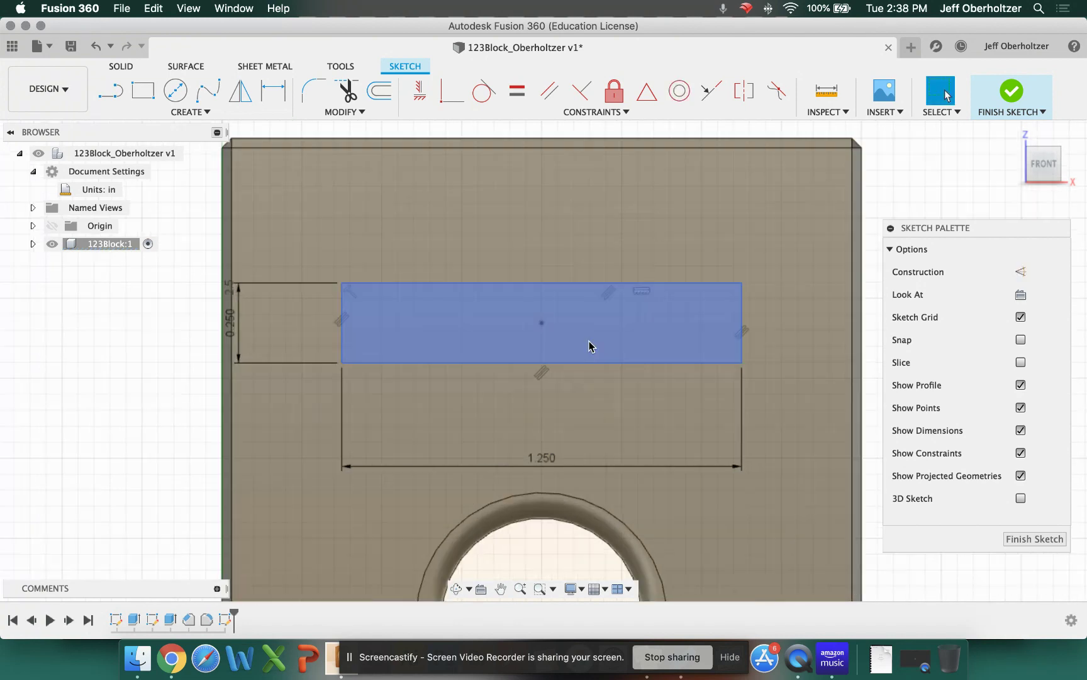
scroll(378, 310, "down", 3)
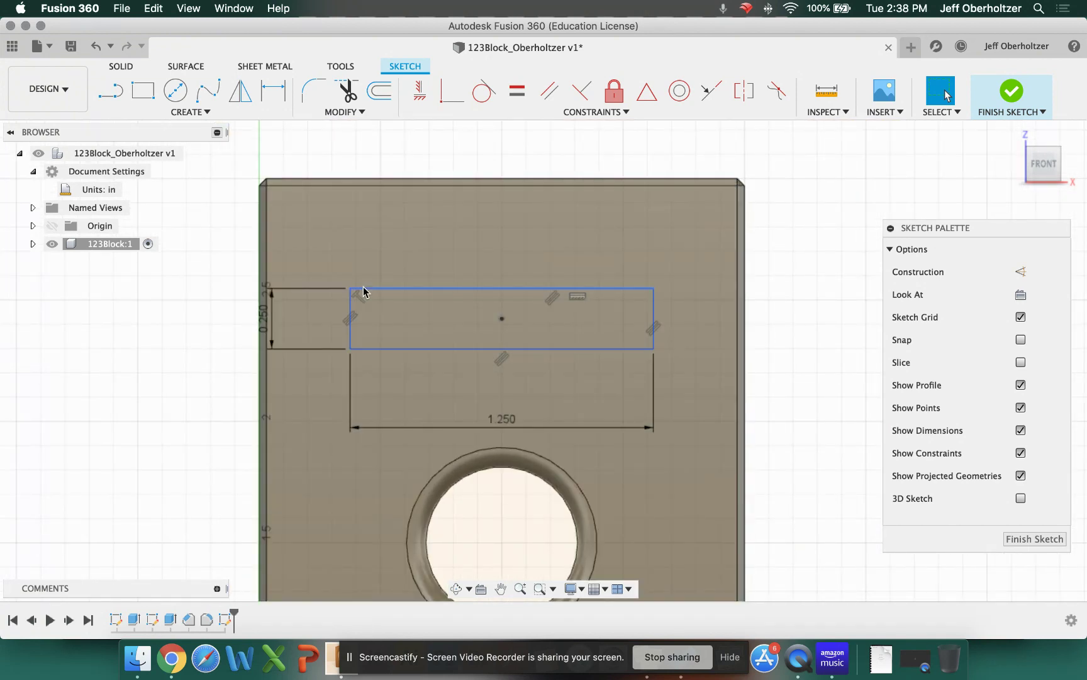
Draw two 0.25 in diameter circles centred on the rectangle's left and right ends
left_click(178, 96)
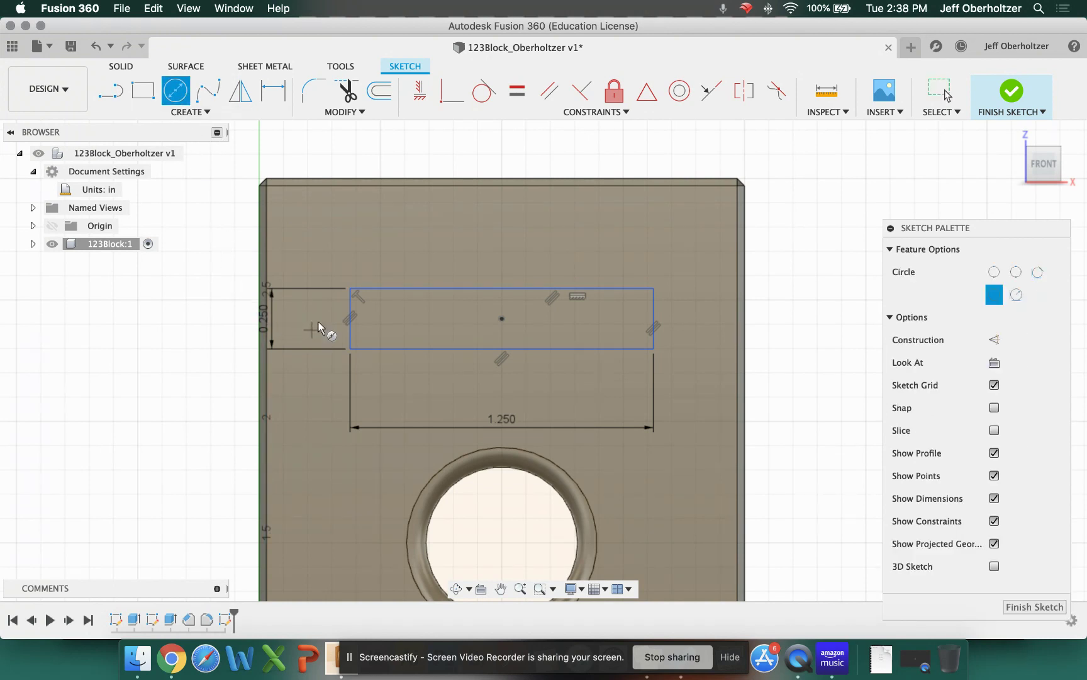
left_click(351, 317)
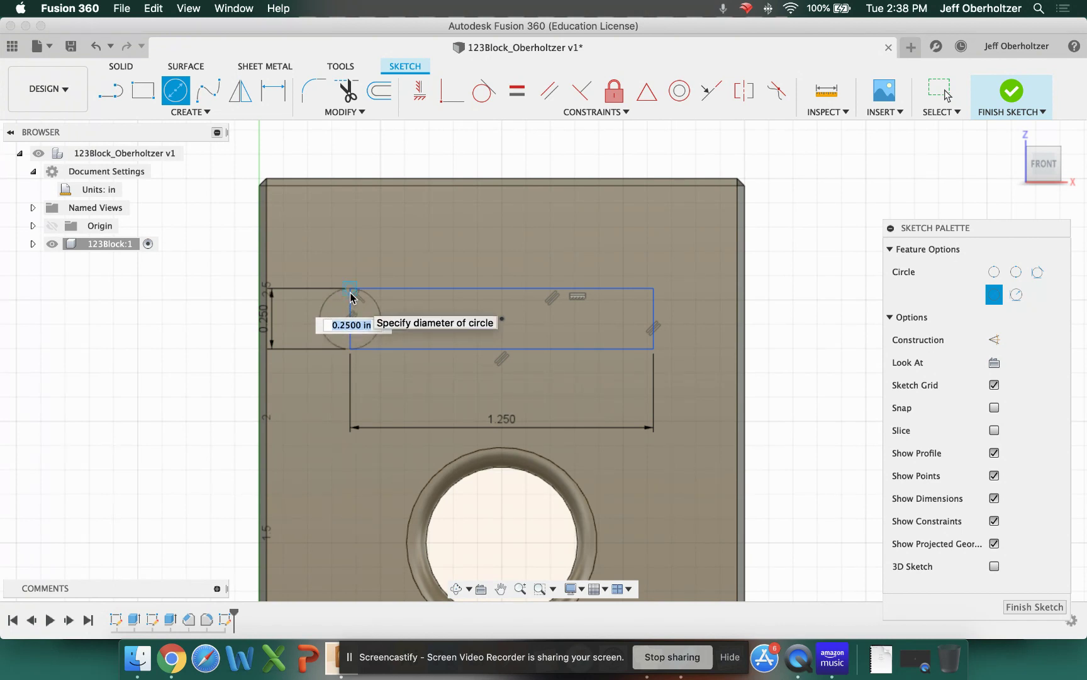
left_click(350, 296)
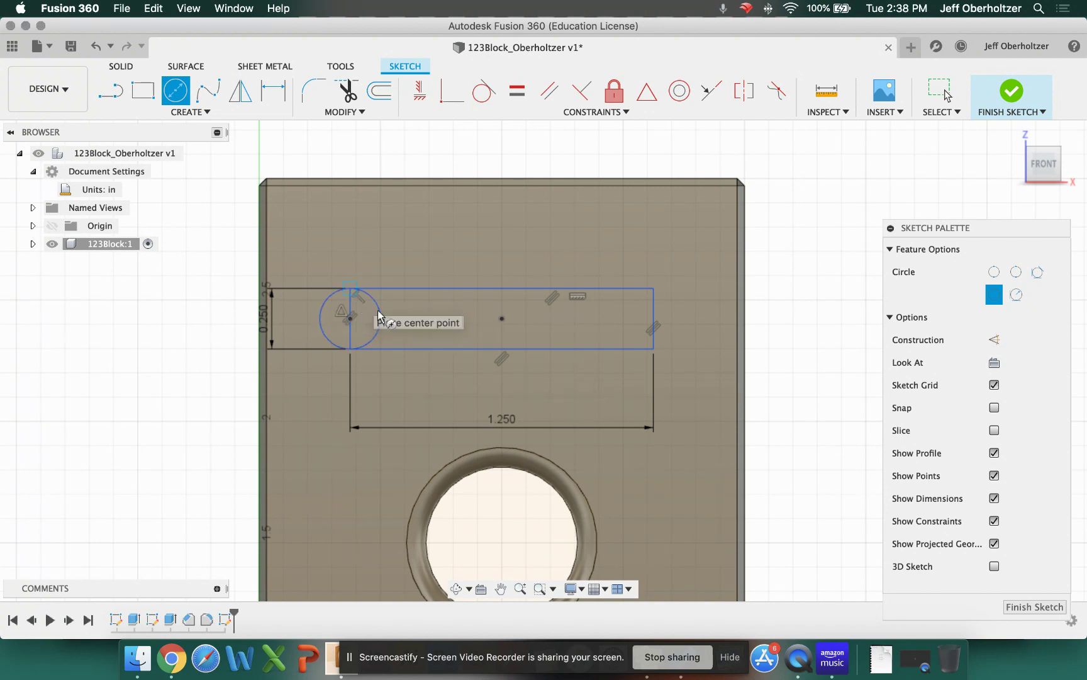
left_click(655, 320)
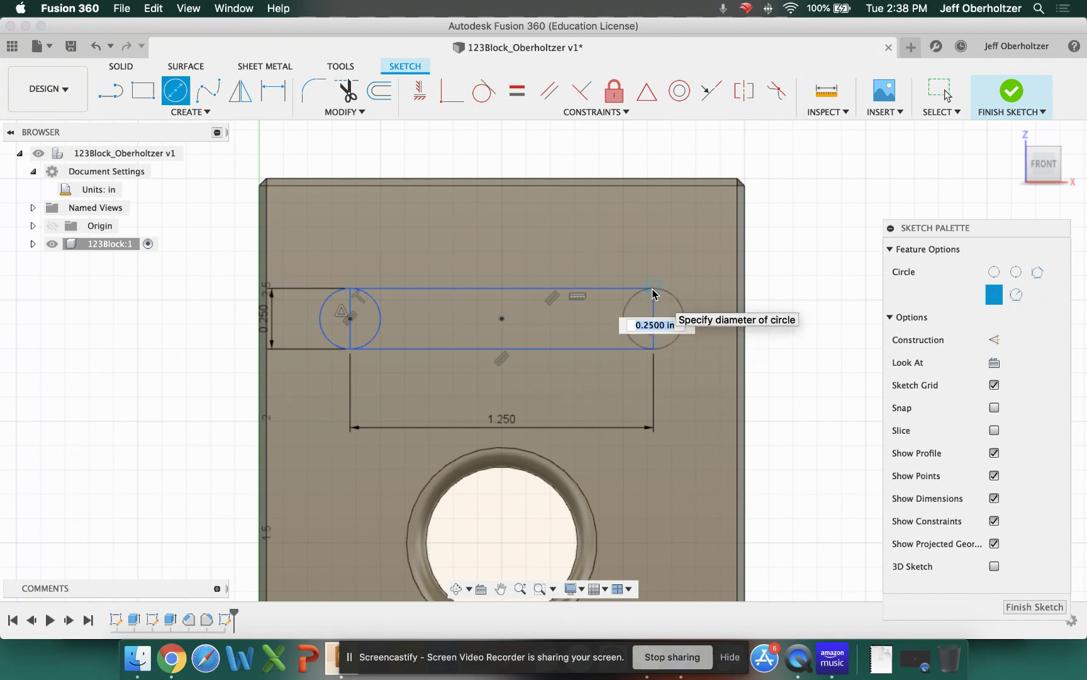
left_click(655, 294)
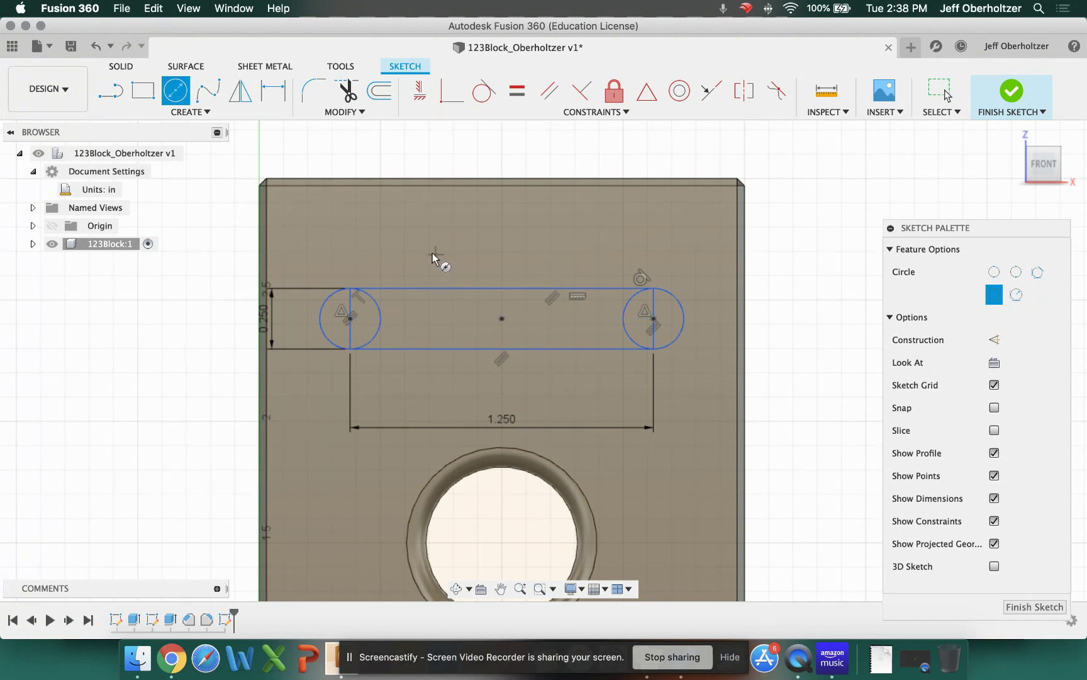
Trim both circles' inner arcs and the rectangle's two short end lines
left_click(350, 90)
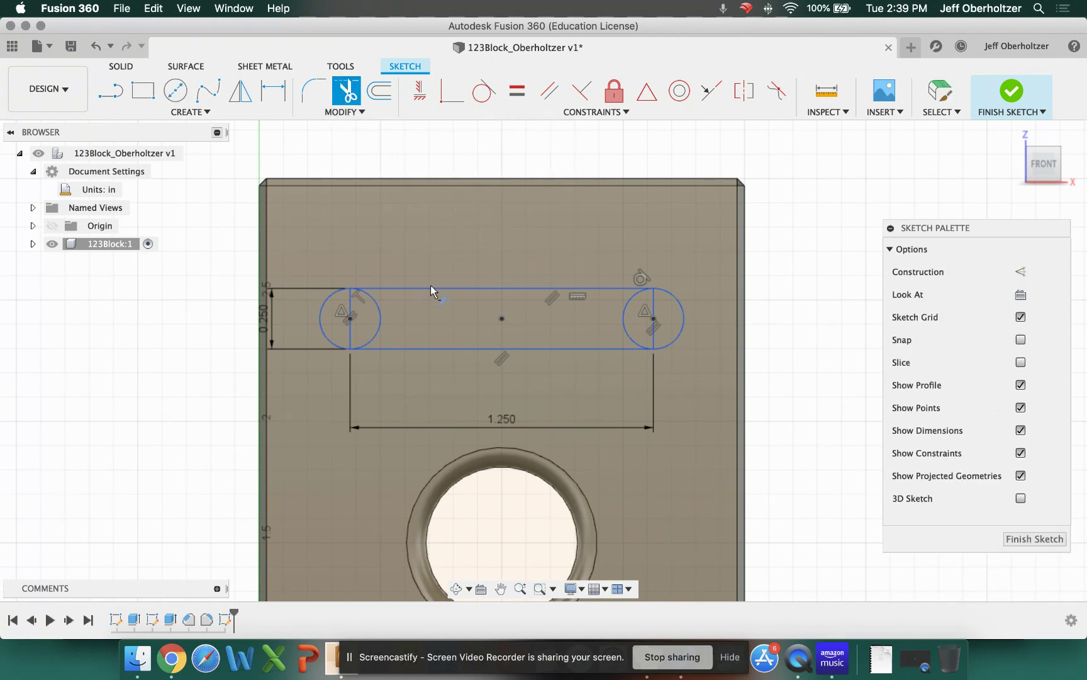
left_click(381, 321)
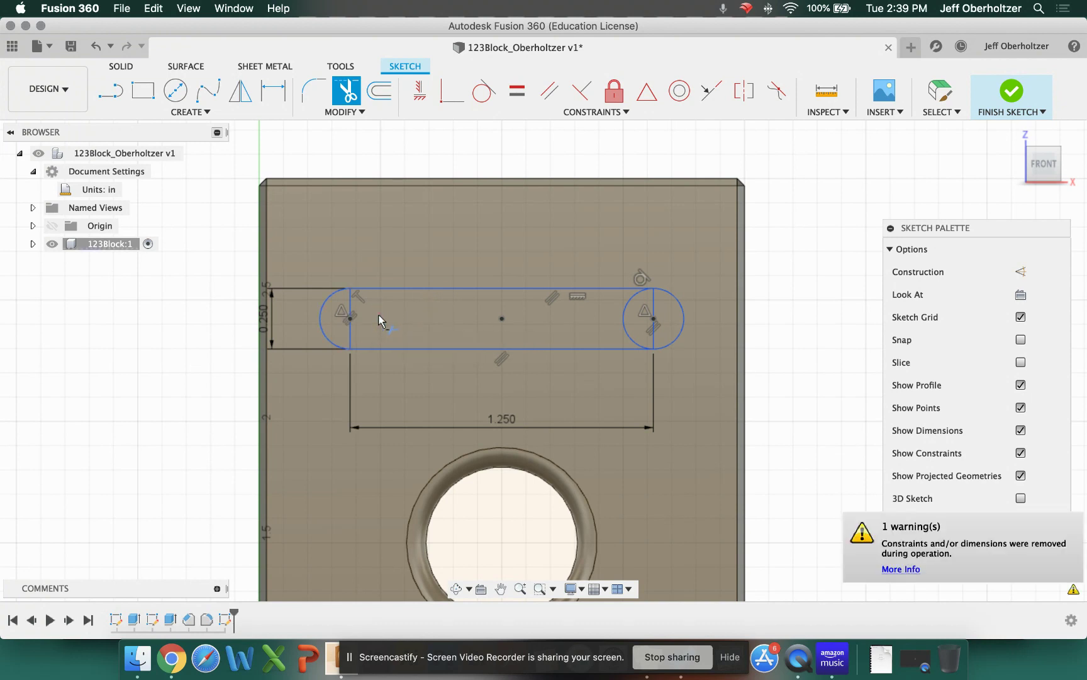
left_click(352, 323)
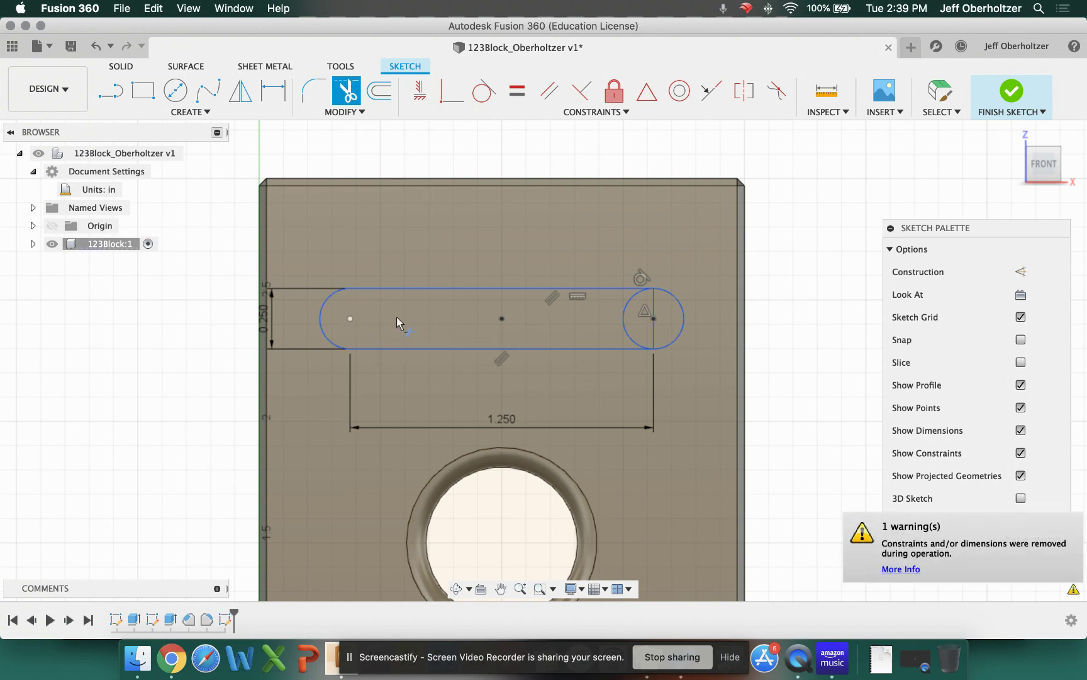
left_click(623, 320)
left_click(653, 309)
key("Escape")
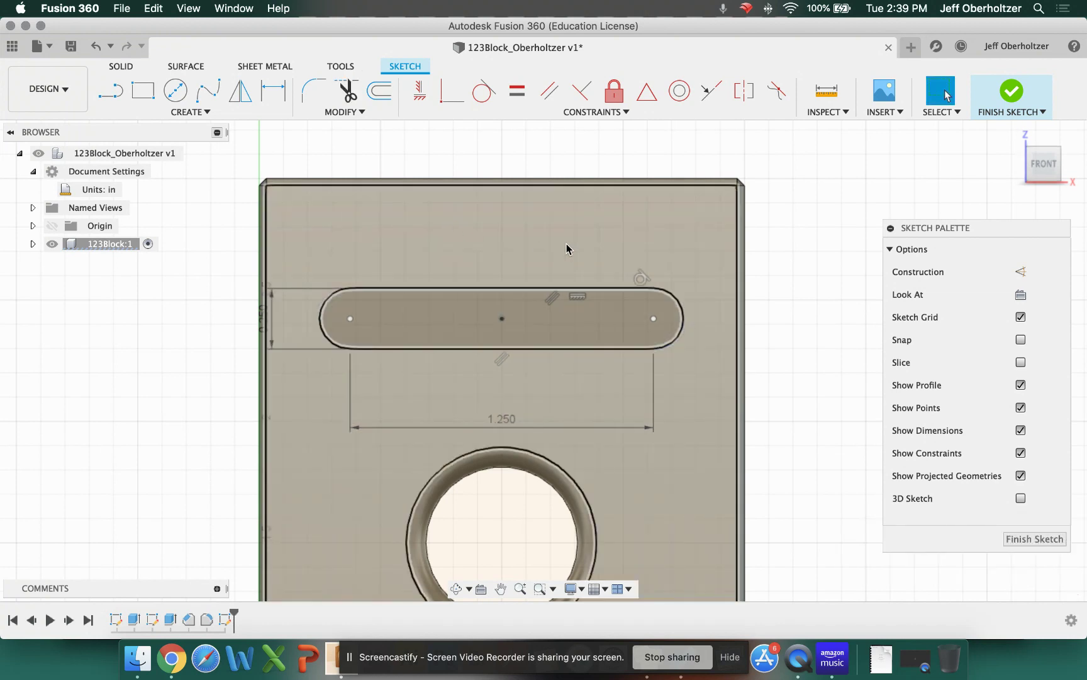
scroll(629, 240, "down", 3)
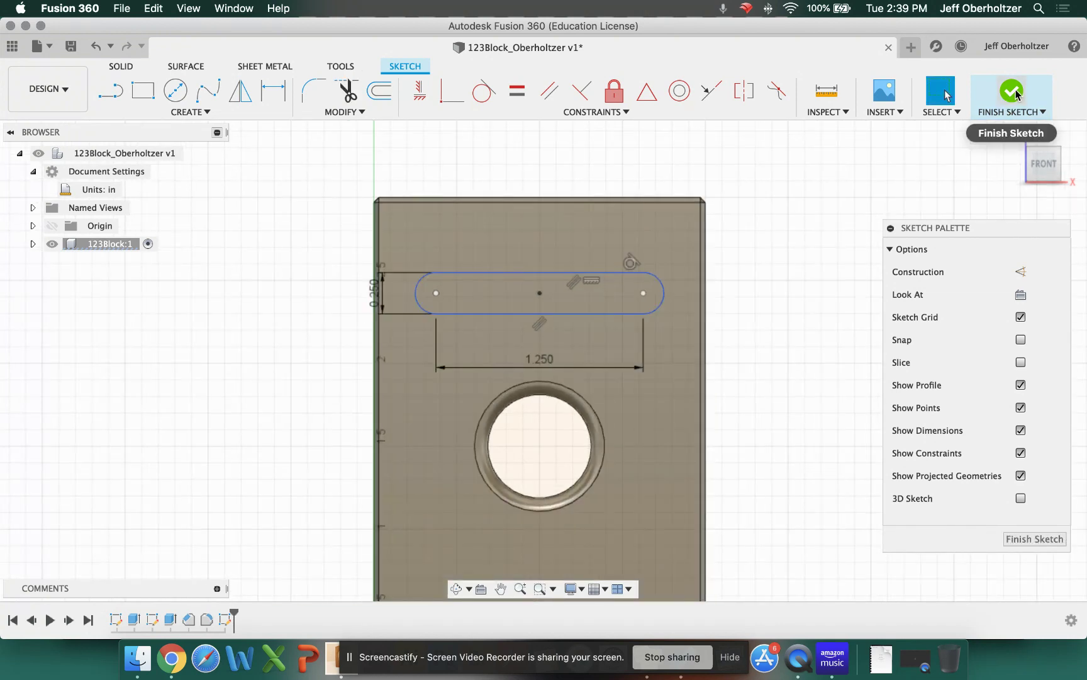
Finish the sketch, return to the home view, select the slot, and start Extrude
left_click(1013, 92)
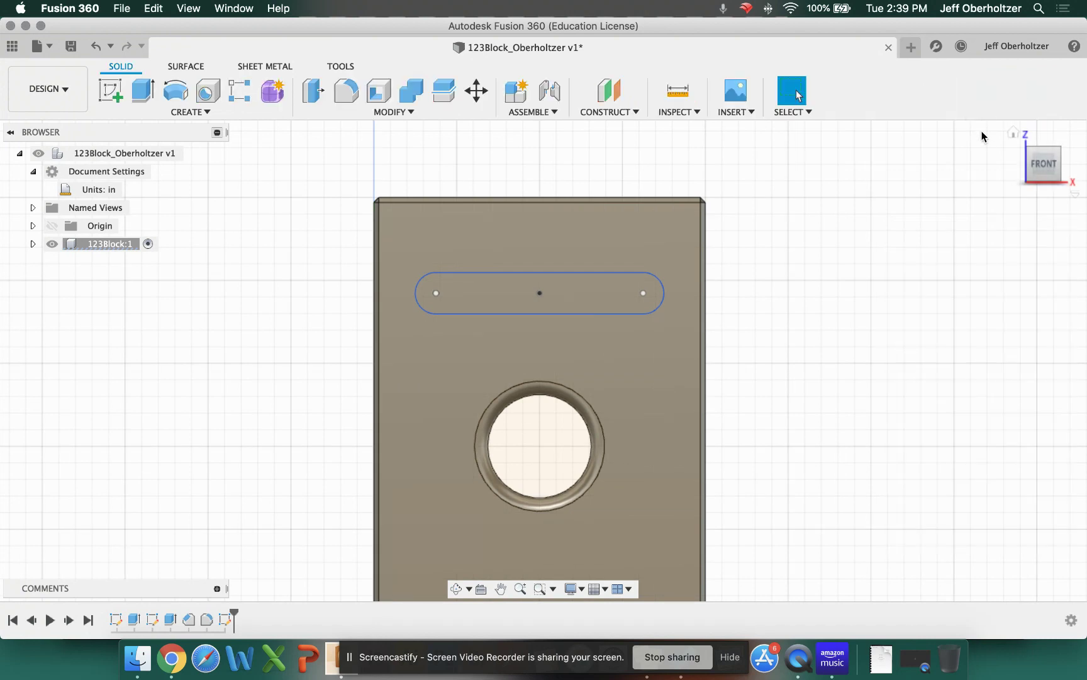
left_click(1016, 133)
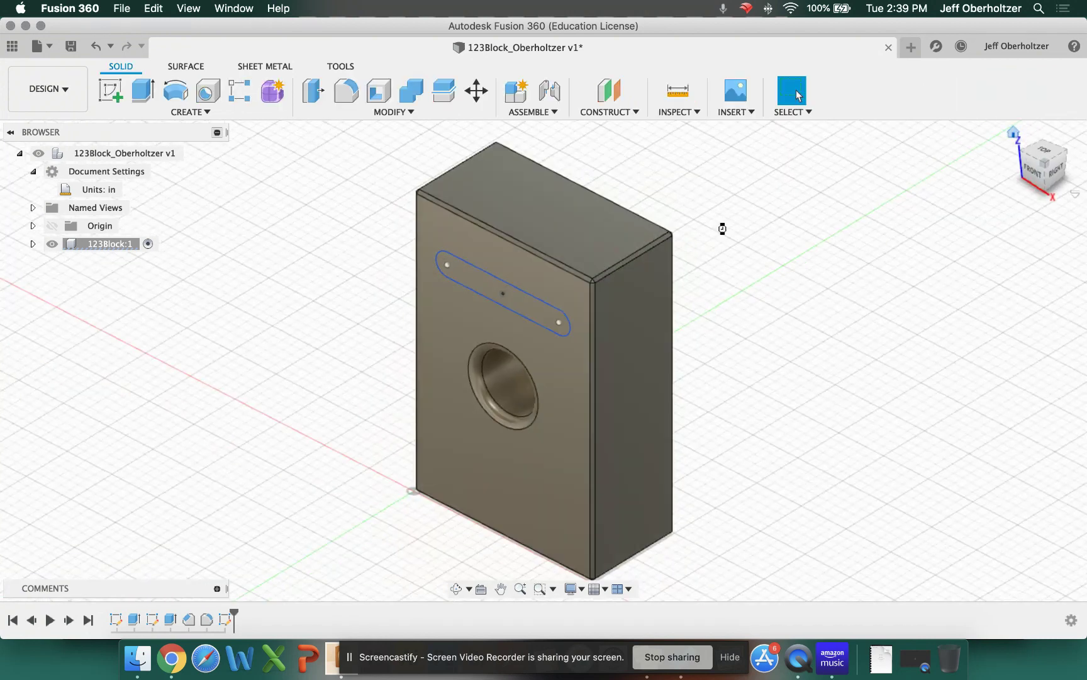
scroll(527, 286, "up", 5)
scroll(527, 283, "up", 2)
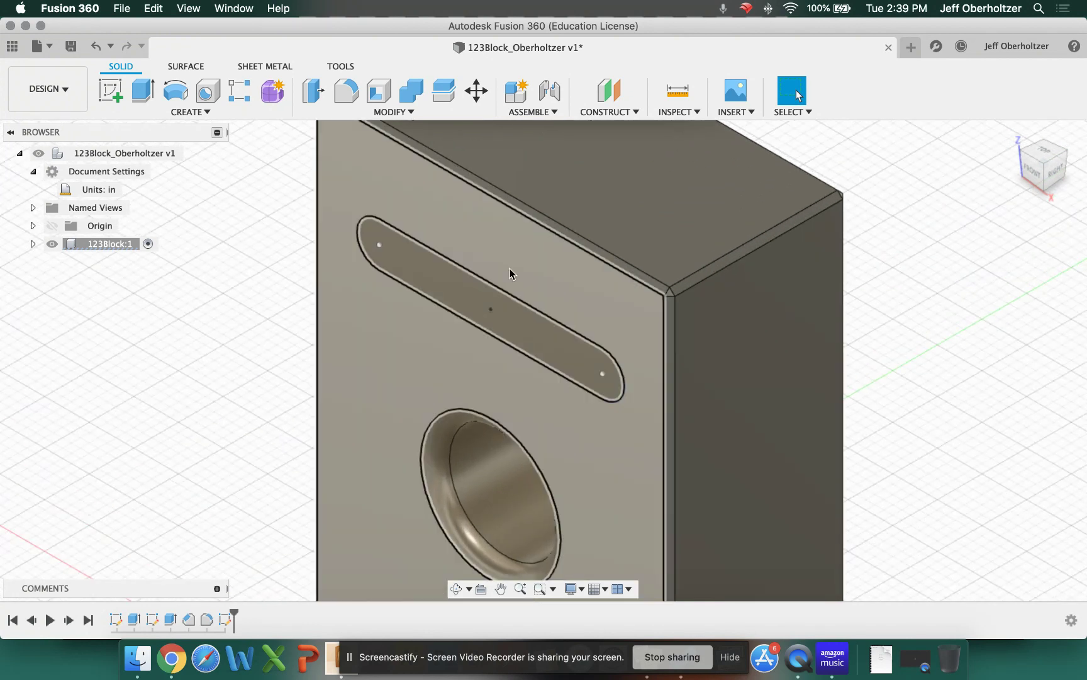
left_click(447, 292)
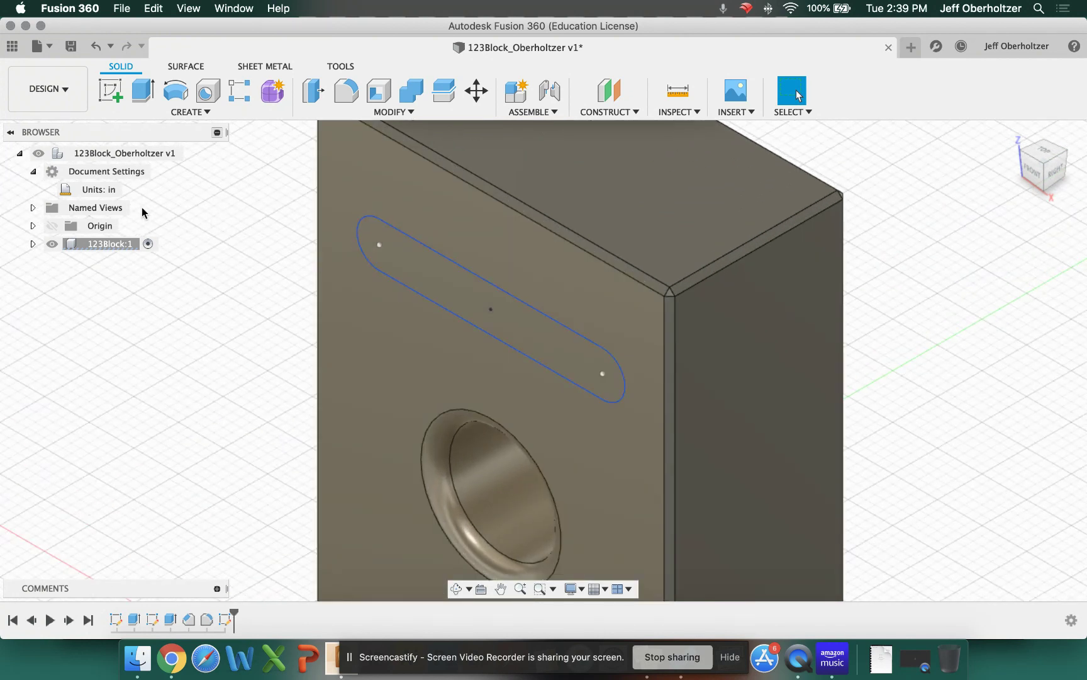
left_click(144, 95)
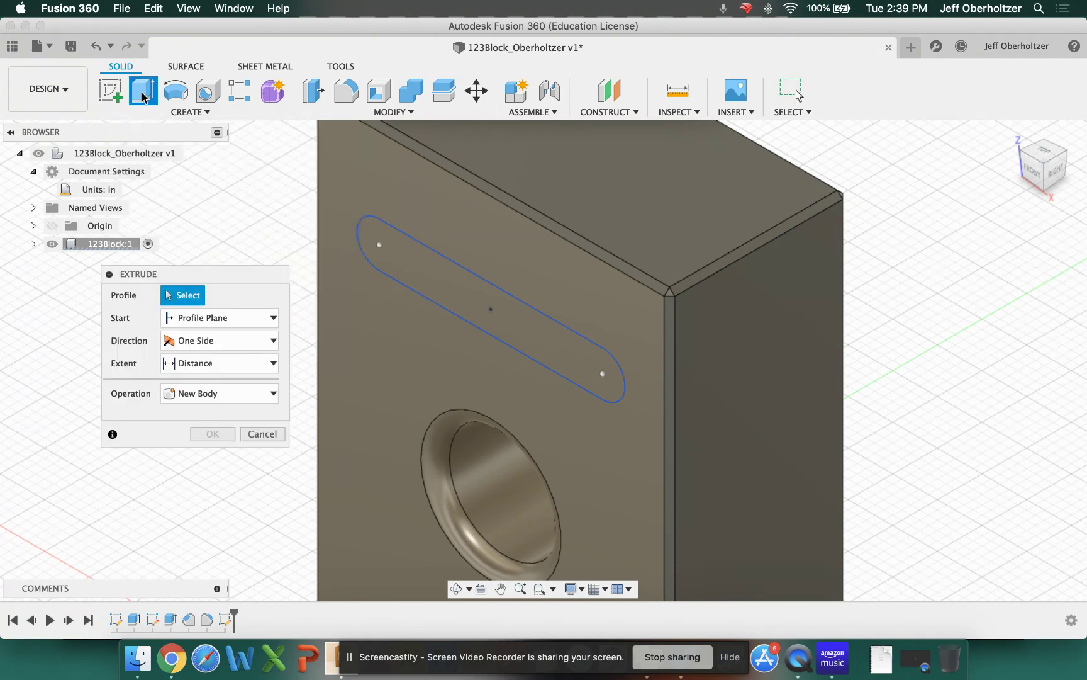
Extrude the slot profile as a Cut with distance -0.070 in
left_click(430, 271)
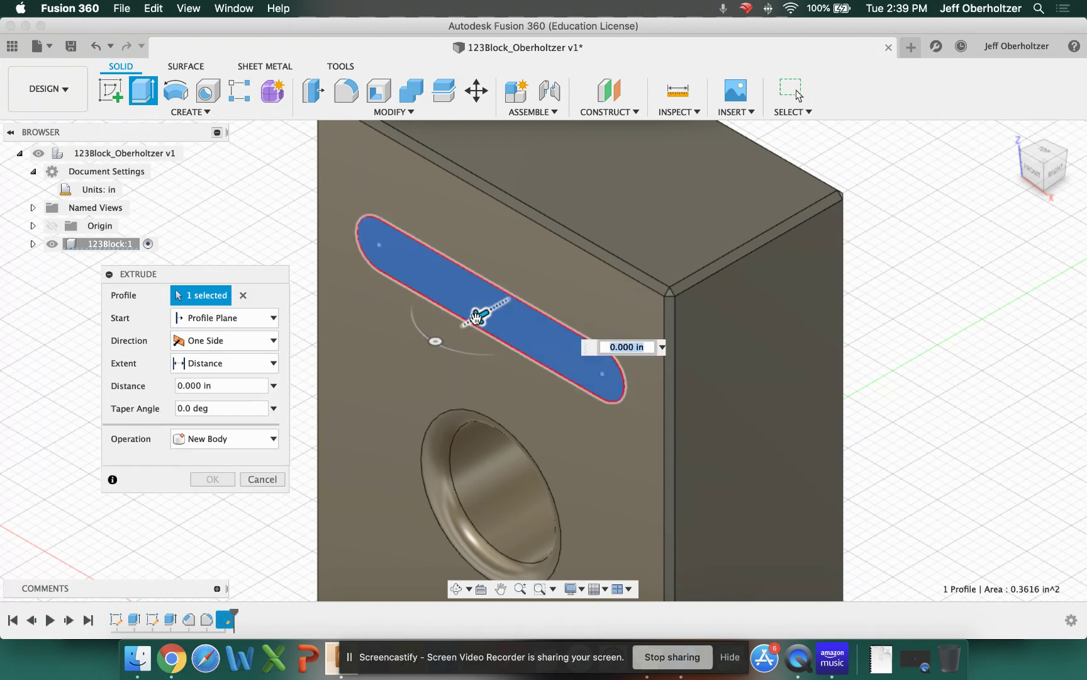
left_click_drag(477, 317, 488, 317)
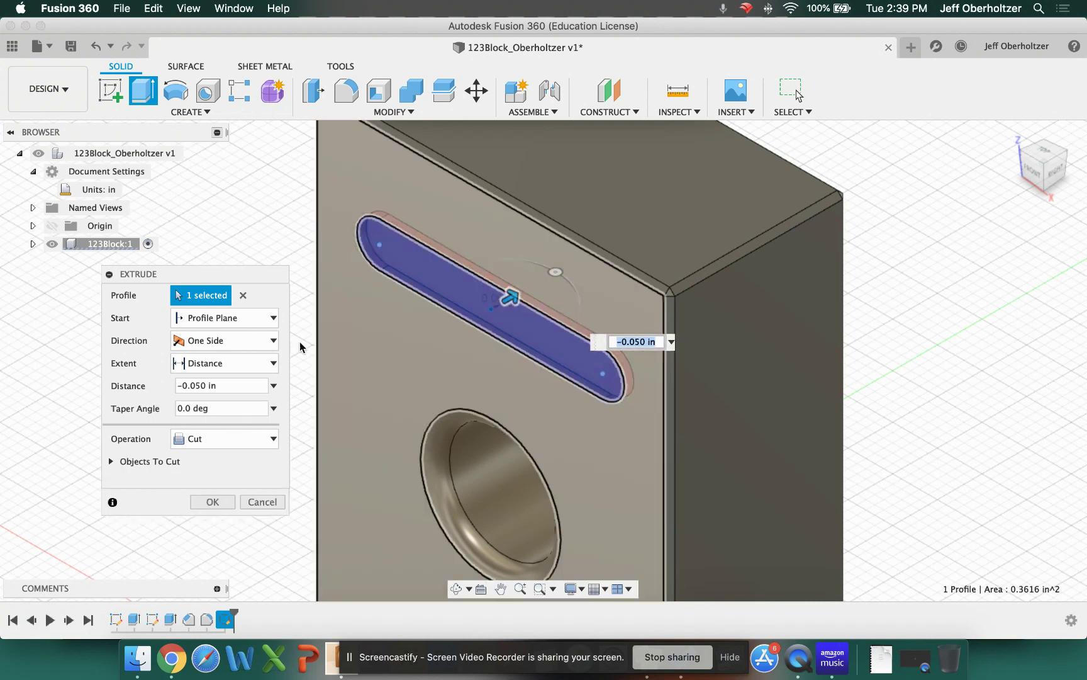
left_click_drag(206, 385, 140, 385)
type(".070")
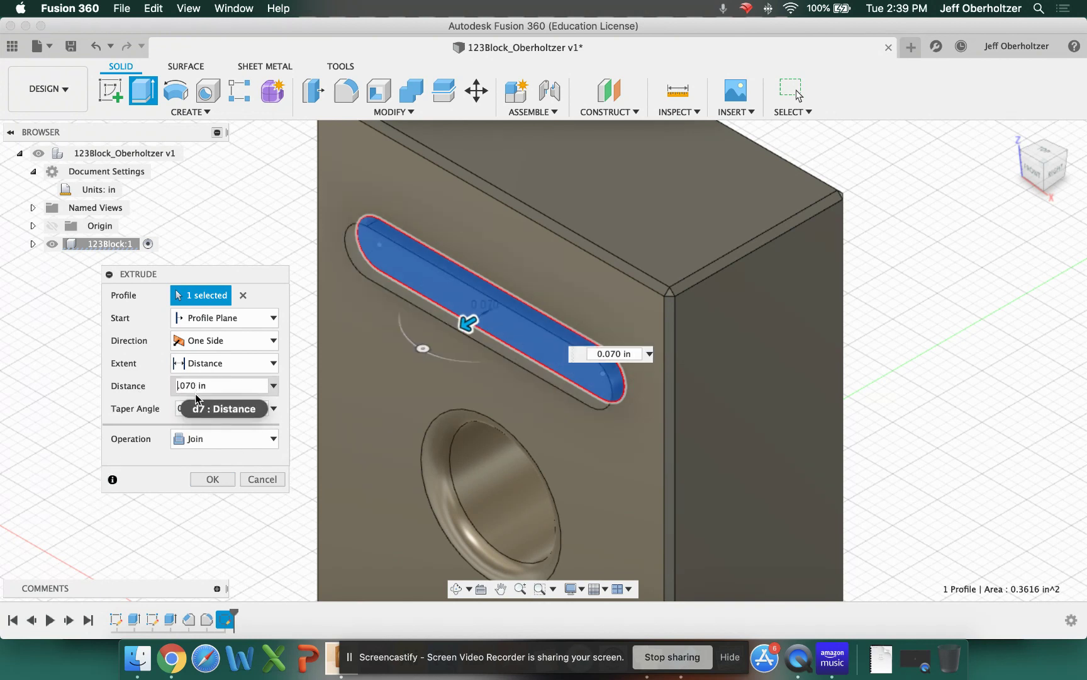
type("-")
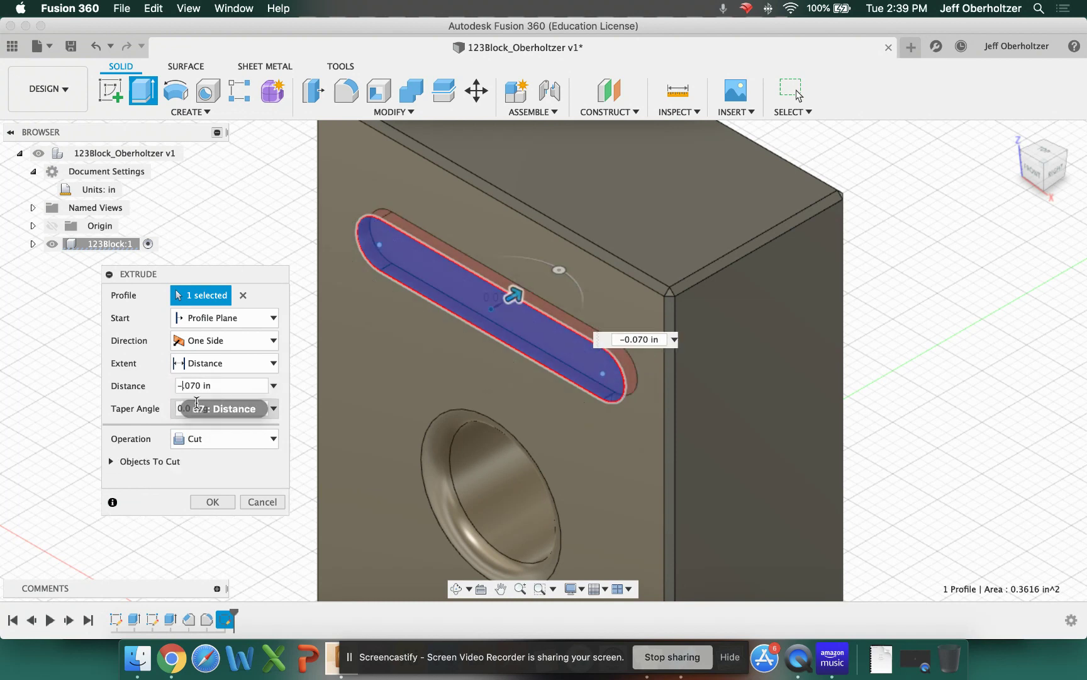
left_click(215, 502)
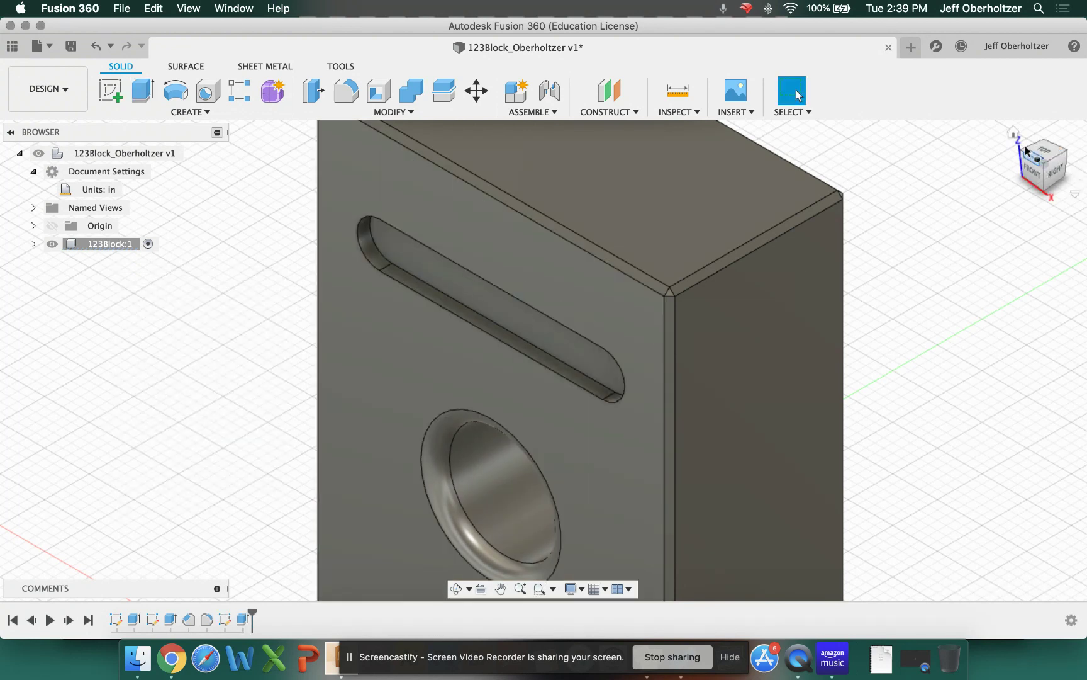
scroll(940, 265, "down", 3)
scroll(522, 275, "up", 3)
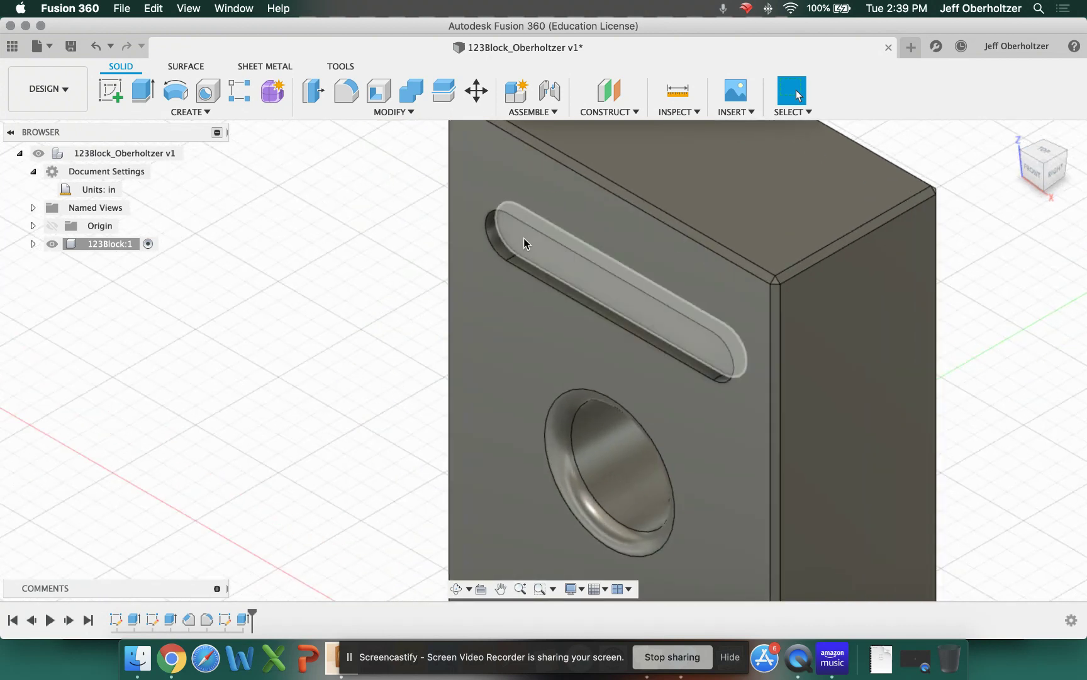